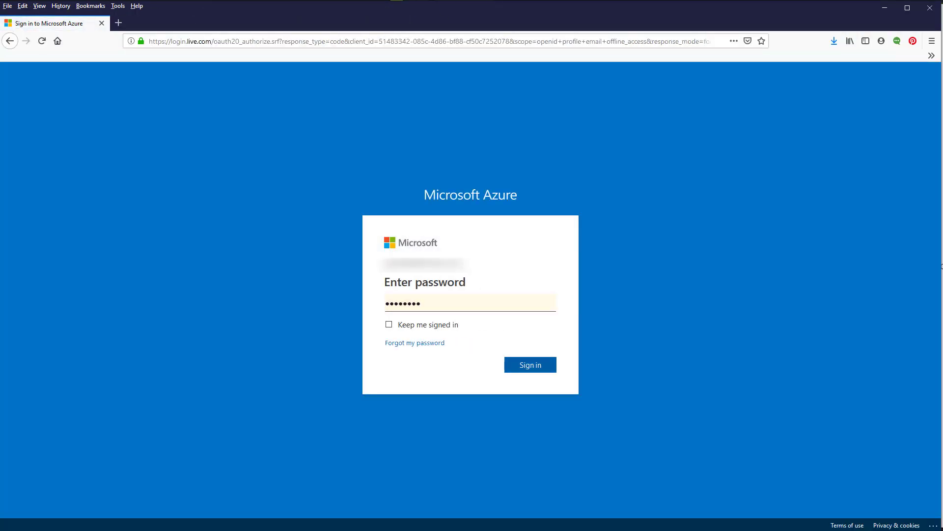
# Step: Sign in to the Azure Portal and start creating an IoT Hub under Internet of Things
pyautogui.press('Return')
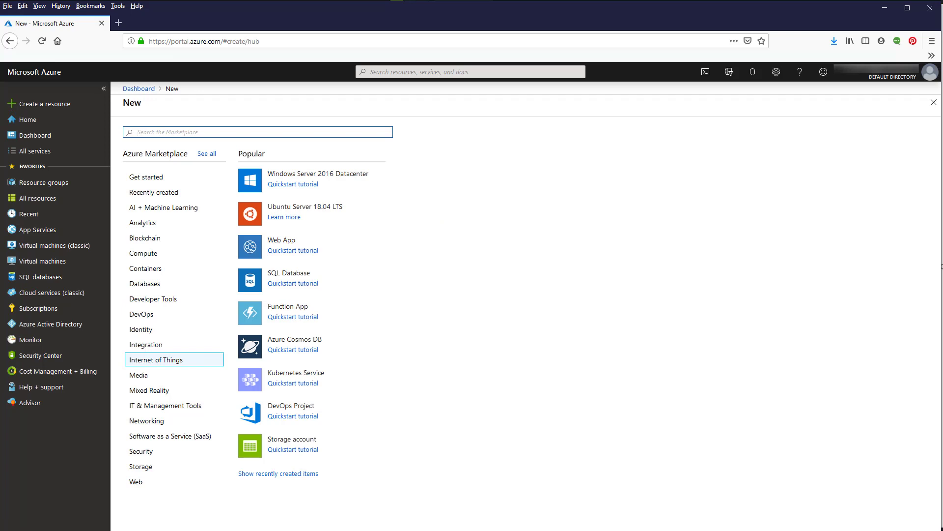
pyautogui.click(155, 359)
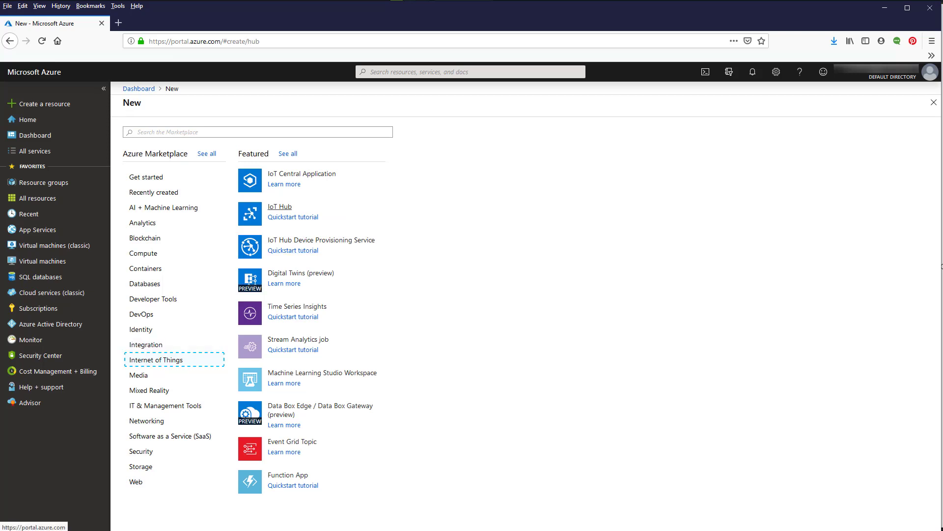
pyautogui.click(280, 206)
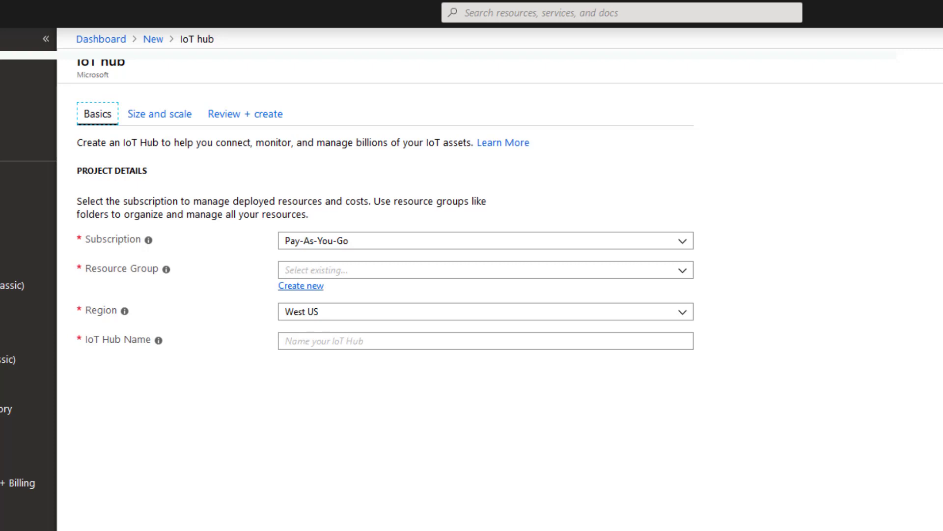
# Step: Choose the existing OAS resource group for the new IoT hub
pyautogui.click(301, 285)
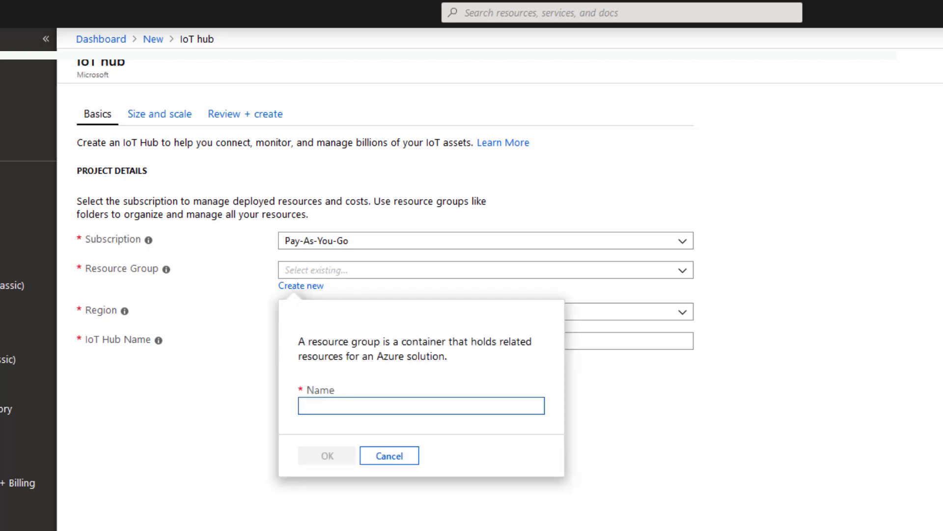
pyautogui.press('Tab')
pyautogui.press('Return')
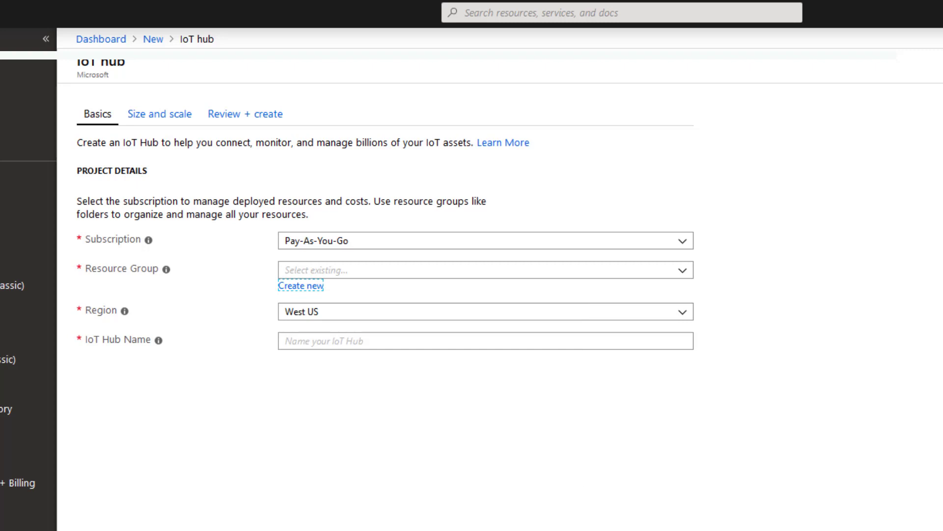
pyautogui.hotkey('shift', 'Tab')
pyautogui.press('Return')
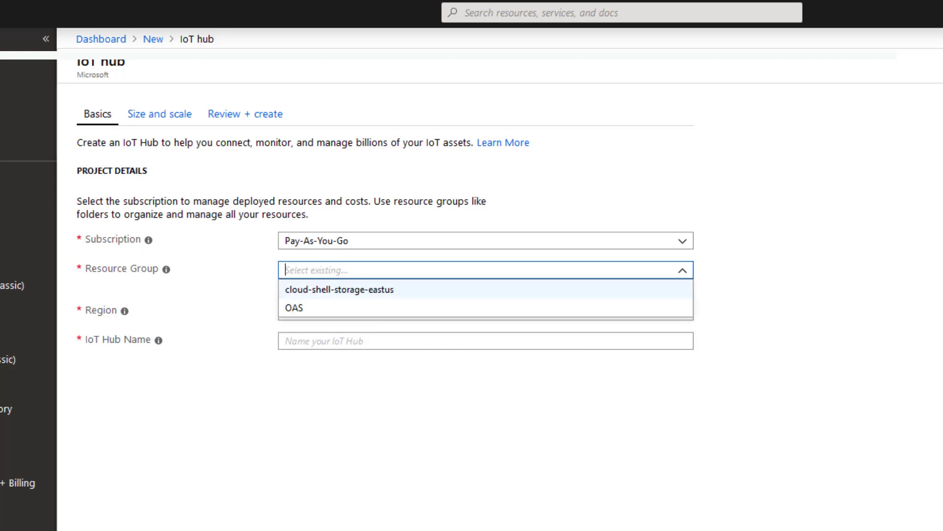
pyautogui.press('Down')
pyautogui.press('Return')
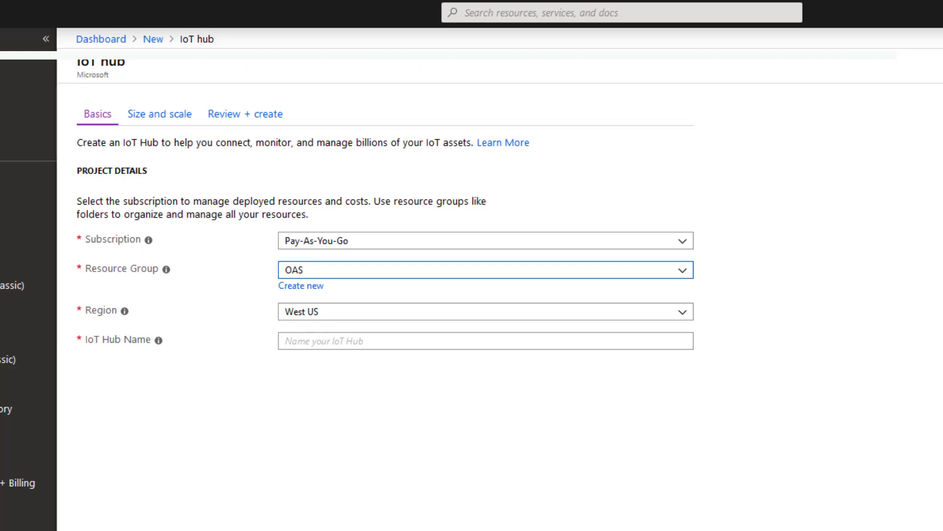
# Step: Enter OASDemoHub as the IoT Hub Name
pyautogui.click(344, 341)
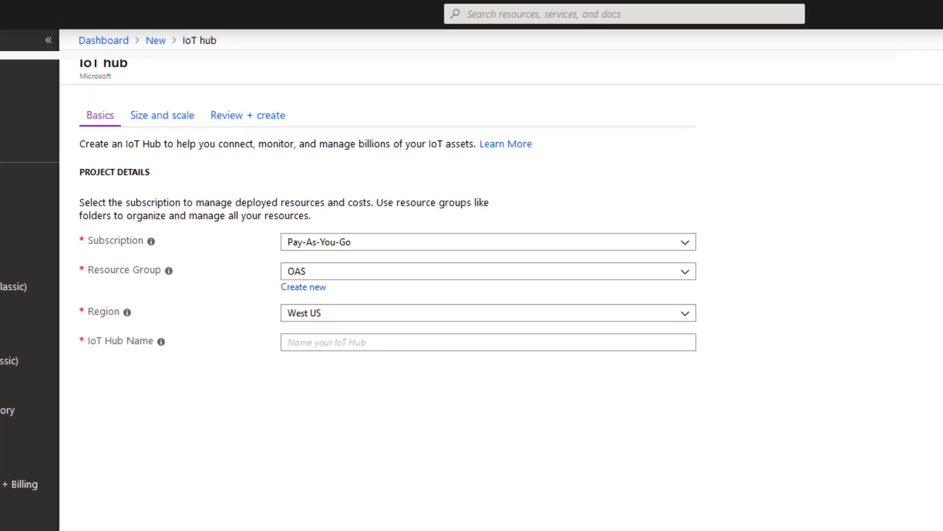
pyautogui.click(344, 342)
pyautogui.write('OASDe')
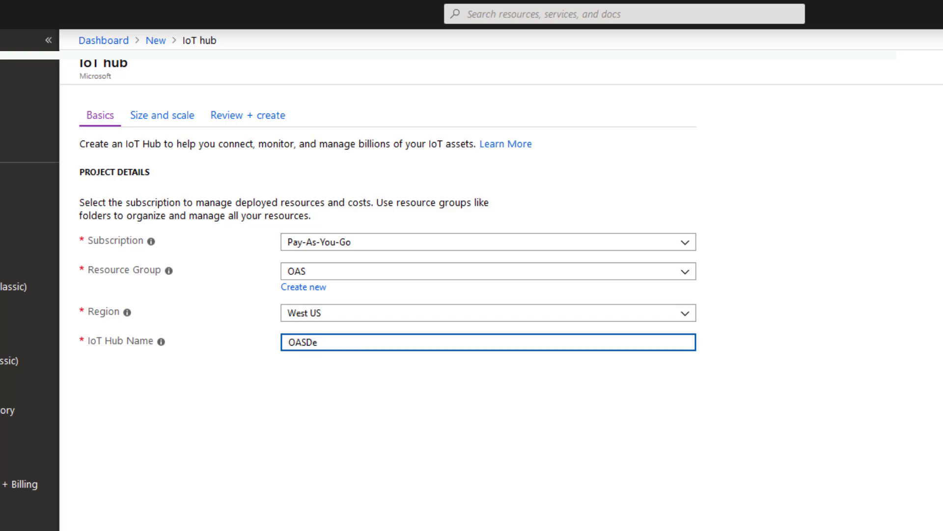
pyautogui.write('moHub')
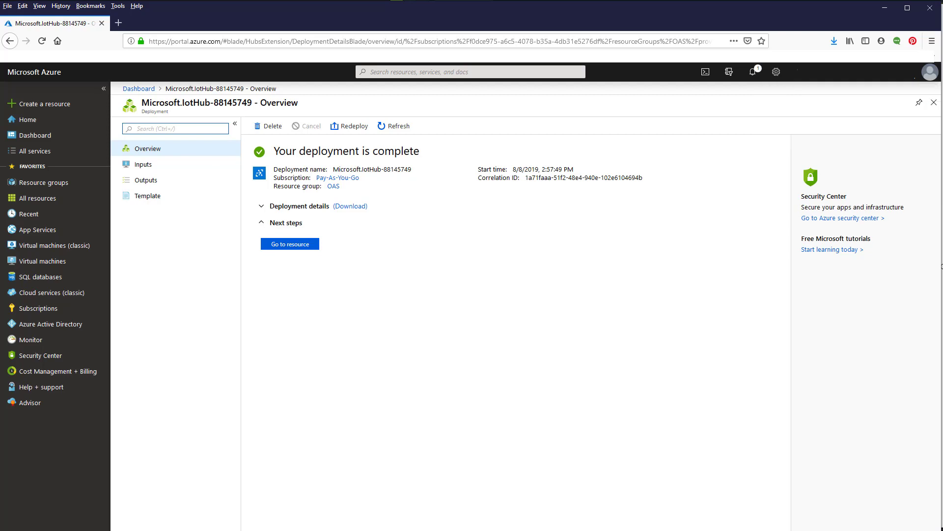
# Step: Go to the newly deployed OASDemoHub resource from the completed deployment page
pyautogui.click(290, 243)
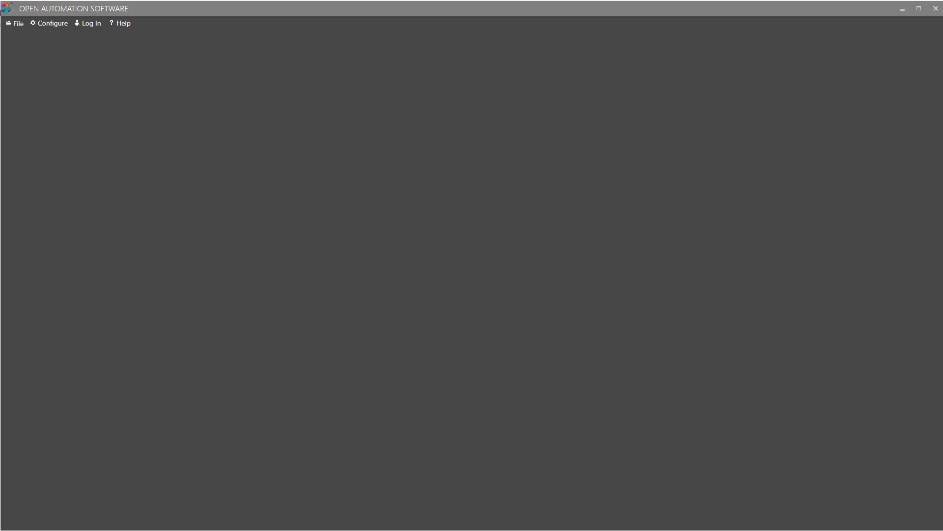
# Step: In Configure > Drivers, name the interface AzureOAS, select Azure IoT, and set Device ID OASIOT
pyautogui.click(49, 23)
pyautogui.click(49, 51)
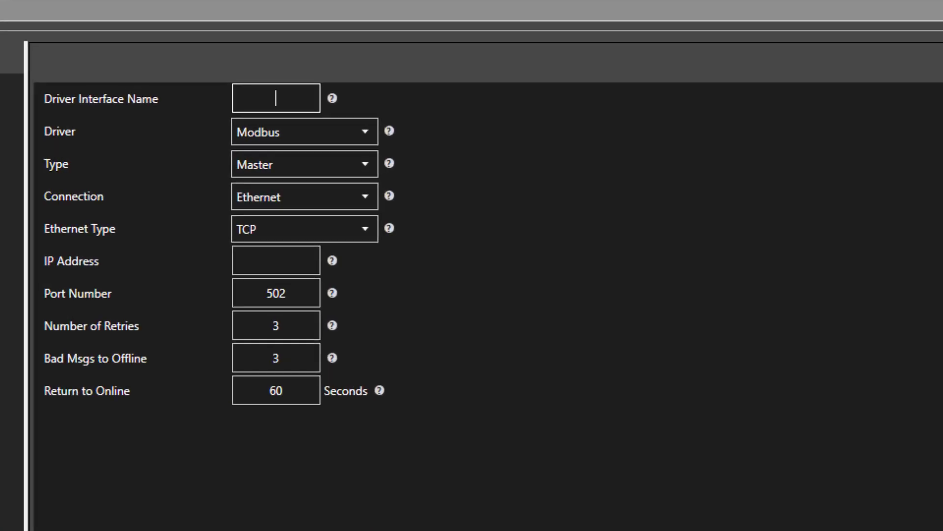
pyautogui.write('AzureOAS')
pyautogui.click(305, 131)
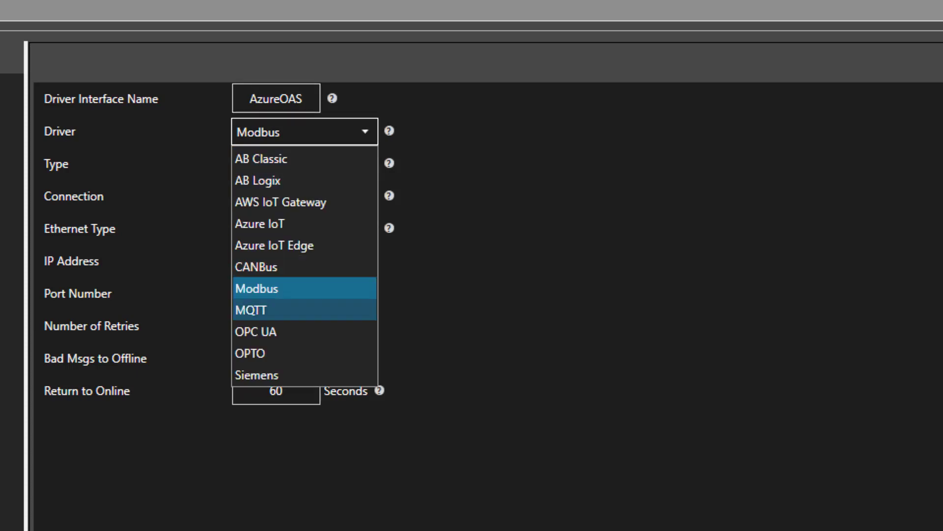
pyautogui.click(259, 223)
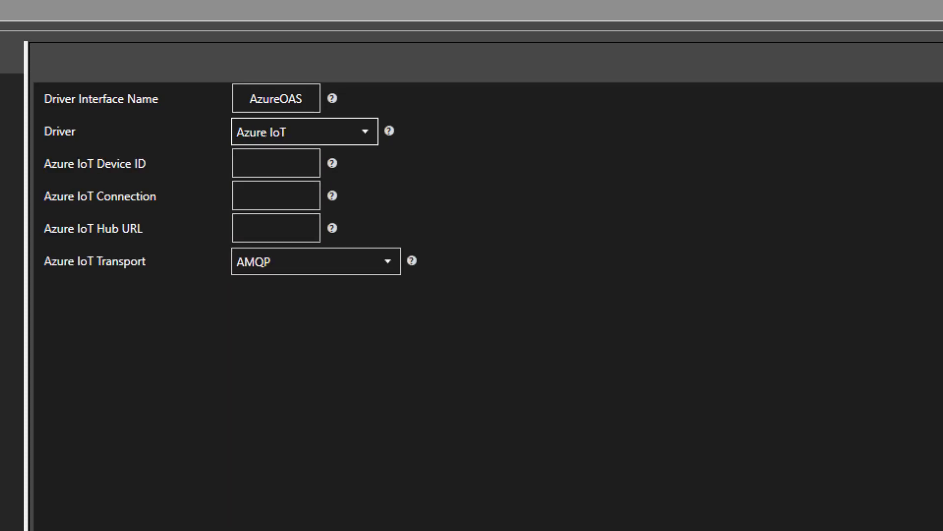
pyautogui.click(276, 163)
pyautogui.write('OASIOT')
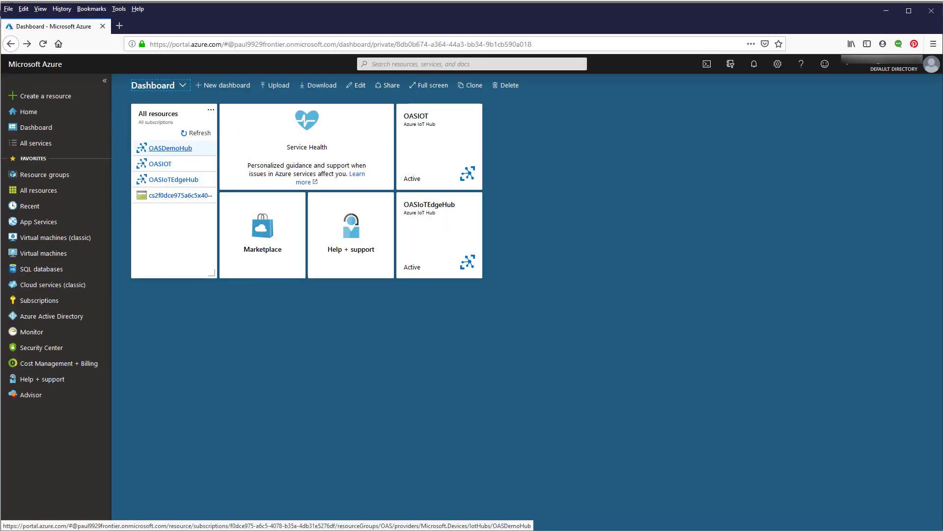
# Step: Copy the iothubowner policy's primary-key connection string from OASDemoHub's Shared access policies
pyautogui.click(171, 148)
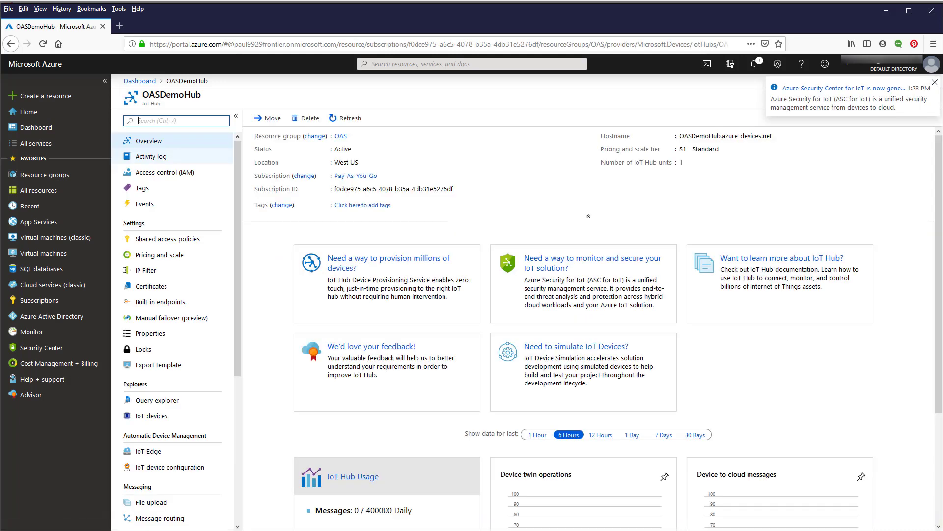
pyautogui.click(147, 120)
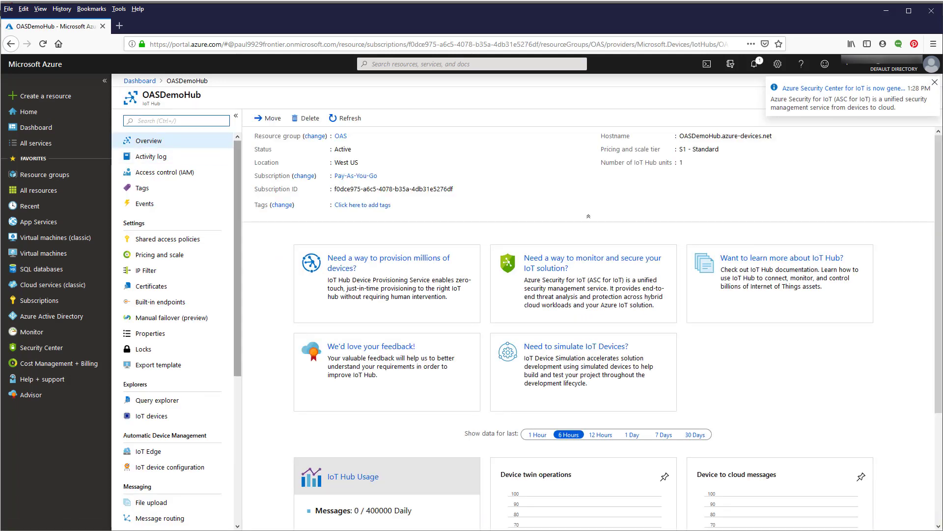
pyautogui.click(167, 239)
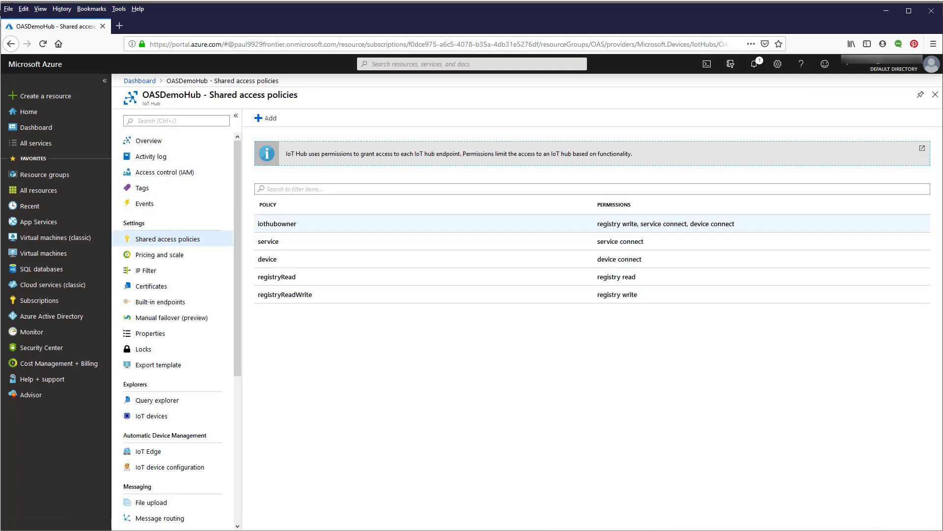
pyautogui.click(277, 223)
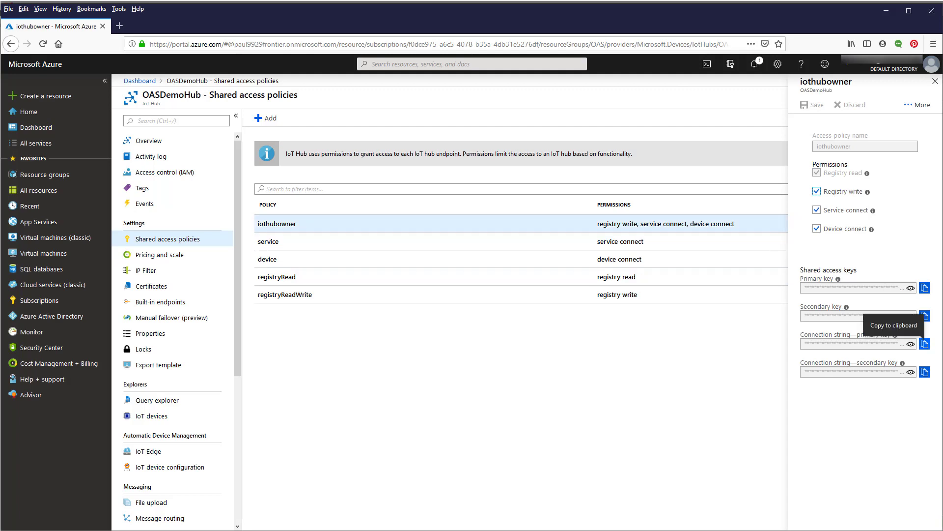
pyautogui.click(924, 344)
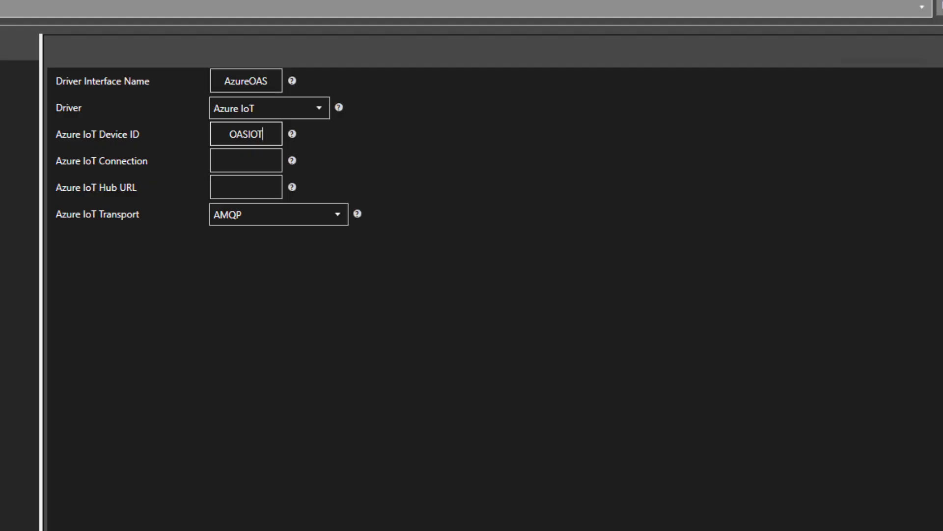
# Step: Paste the copied connection string into the Azure IoT Connection field
pyautogui.rightClick(253, 165)
pyautogui.click(291, 227)
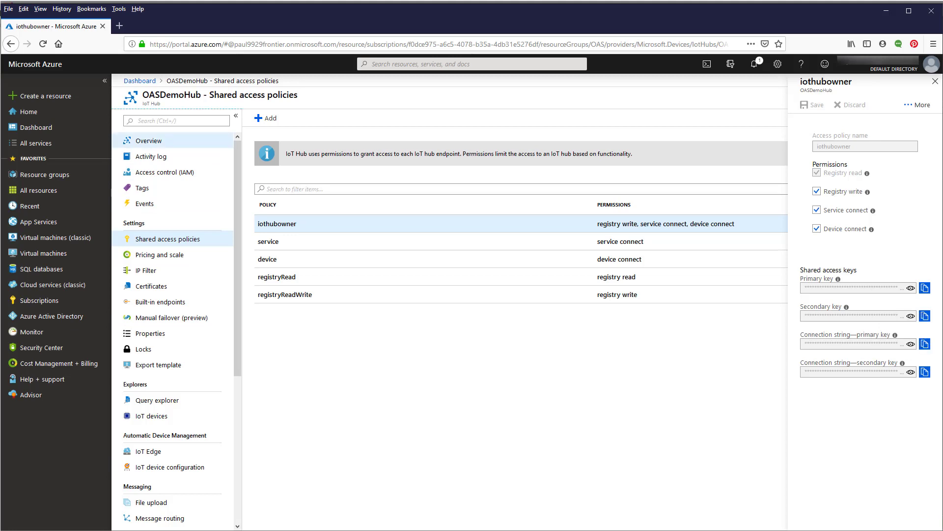
# Step: Copy the hostname OASDemoHub.azure-devices.net from the hub's Overview page
pyautogui.click(149, 140)
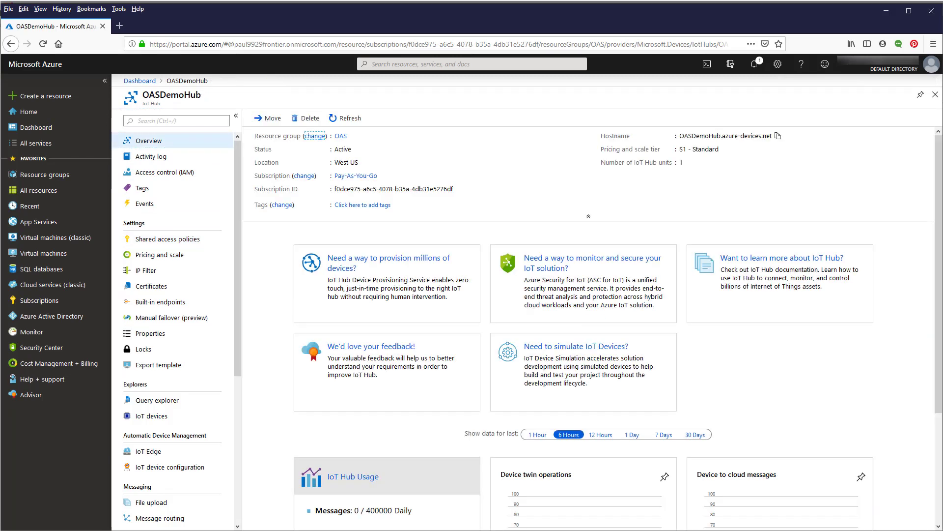
pyautogui.click(778, 136)
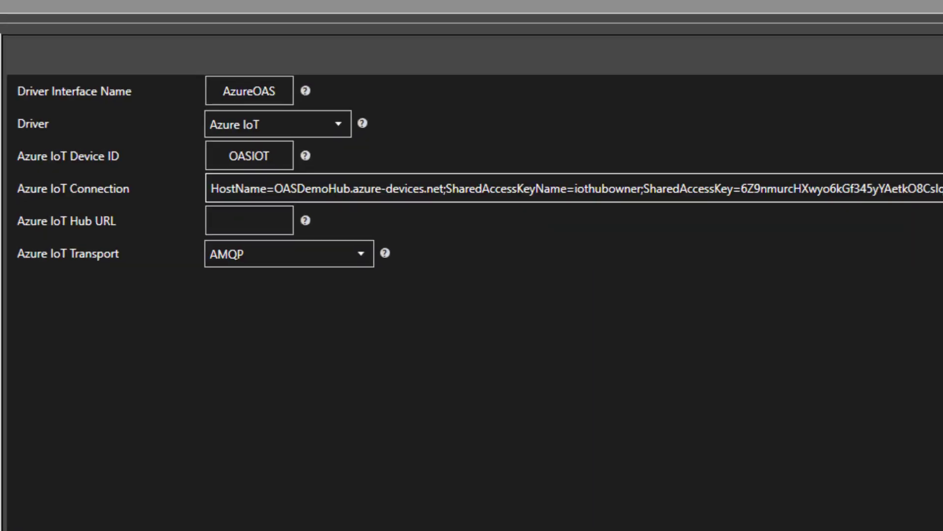
# Step: Paste OASDemoHub.azure-devices.net as the Azure IoT Hub URL
pyautogui.click(249, 220)
pyautogui.rightClick(245, 216)
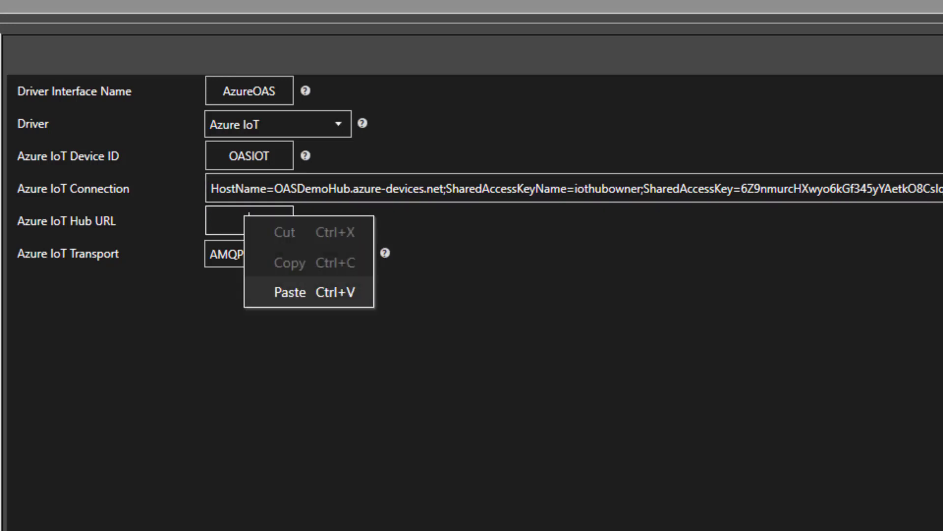
pyautogui.click(288, 291)
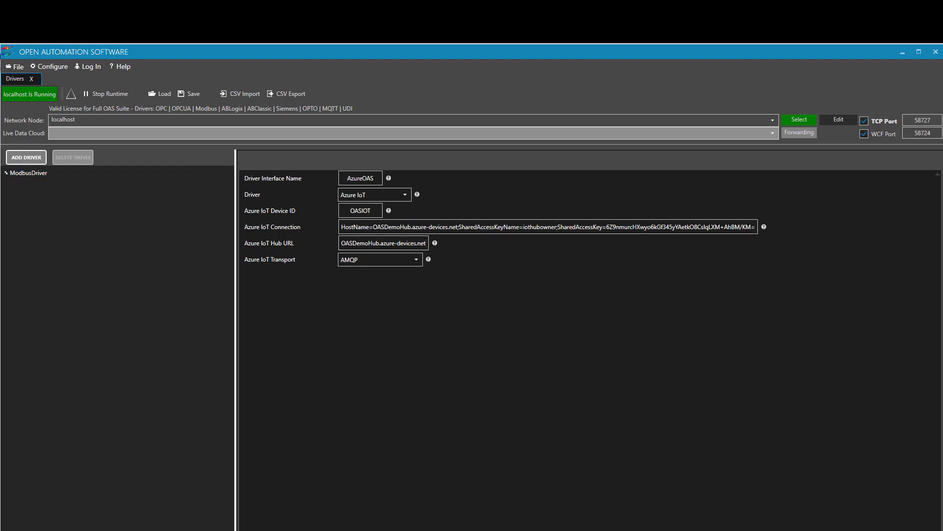
# Step: Add the AzureOAS driver and save, replacing C:\OAS\DemoTags.tags
pyautogui.click(26, 157)
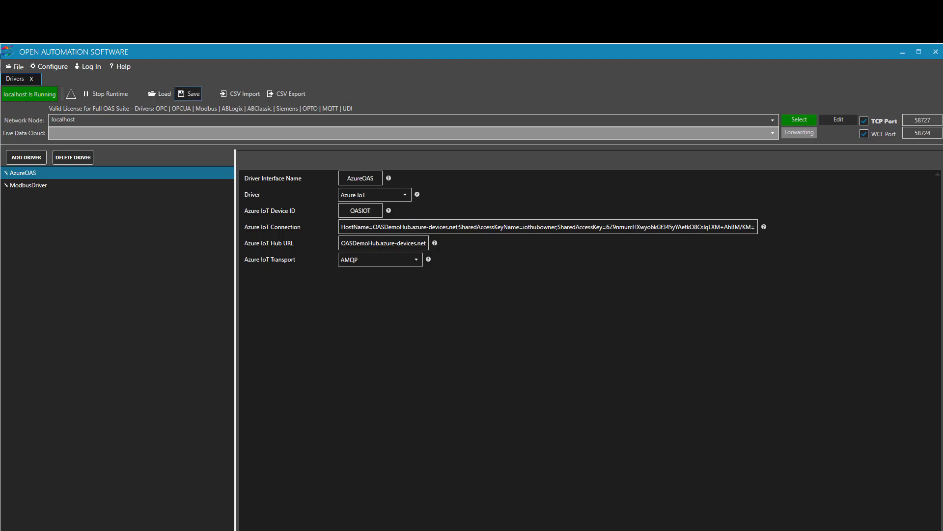
pyautogui.click(188, 93)
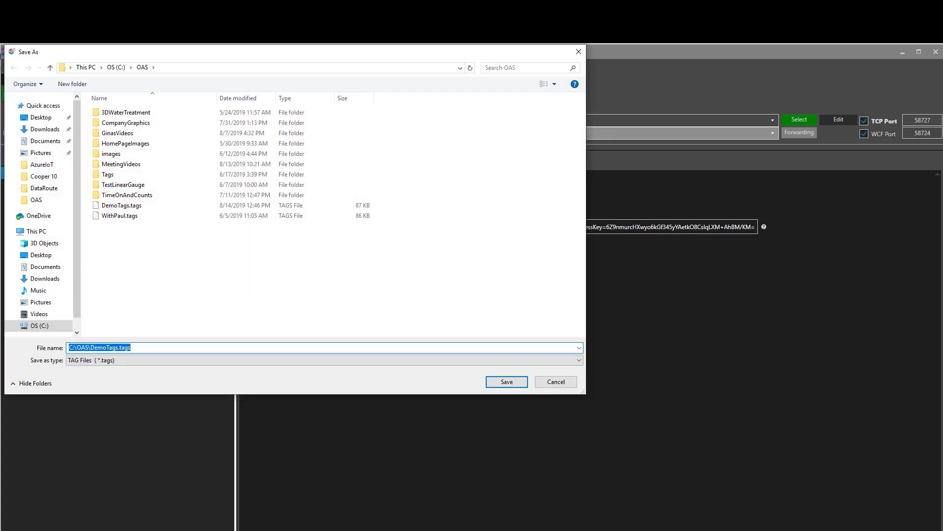
pyautogui.press('Return')
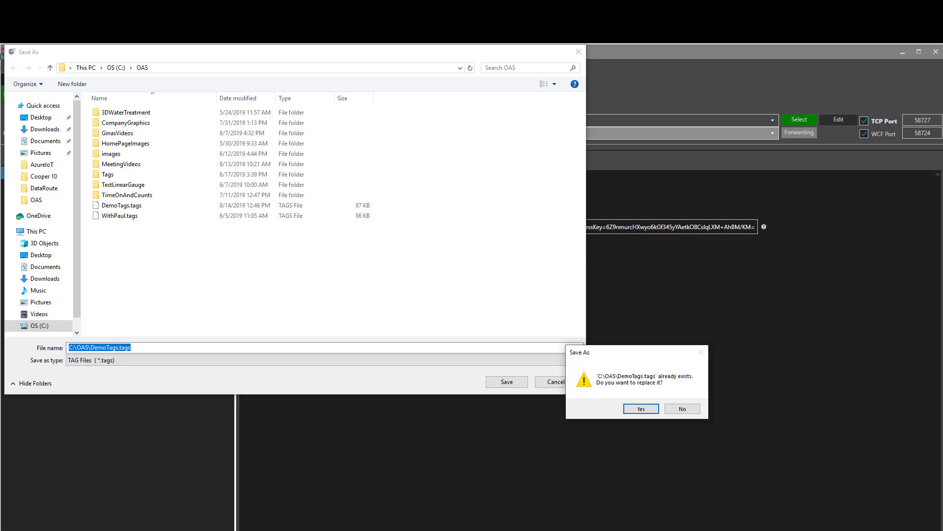
pyautogui.press('Return')
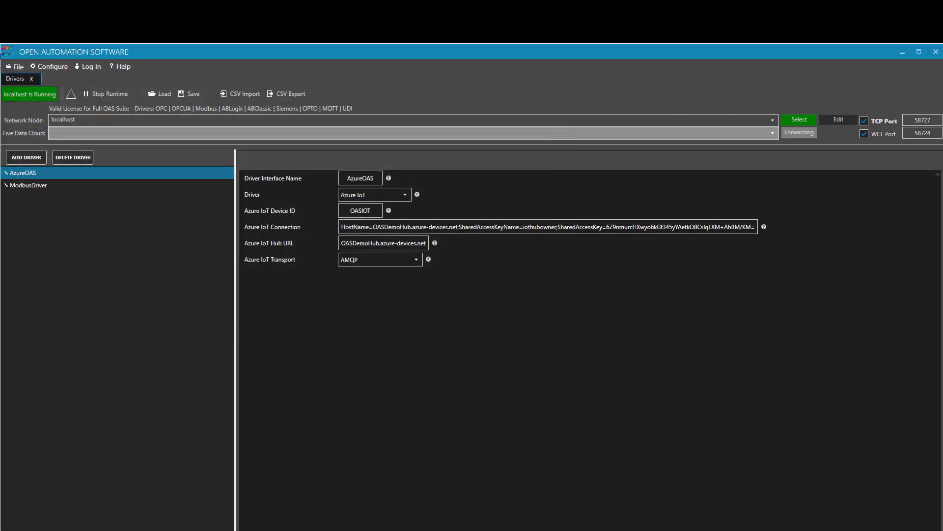
# Step: Open Configure > Tags and select the Ramp tag
pyautogui.click(49, 67)
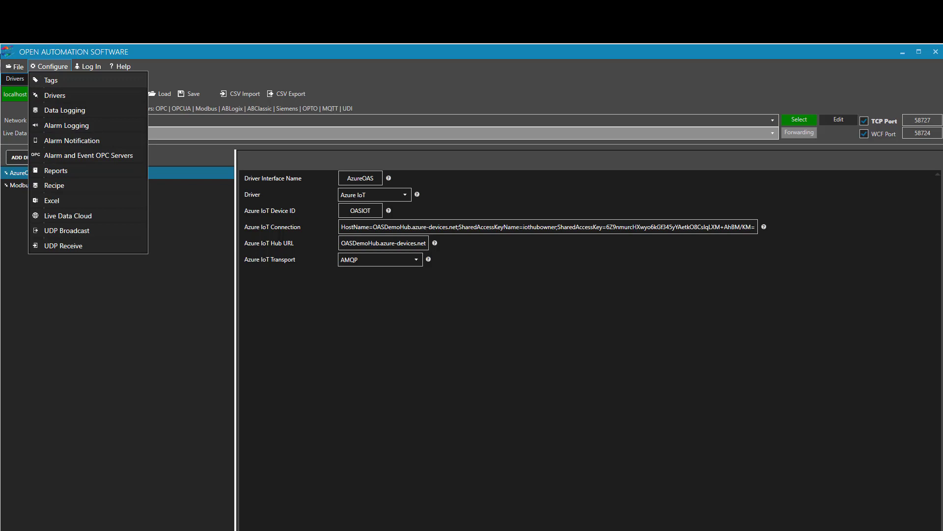
pyautogui.click(51, 80)
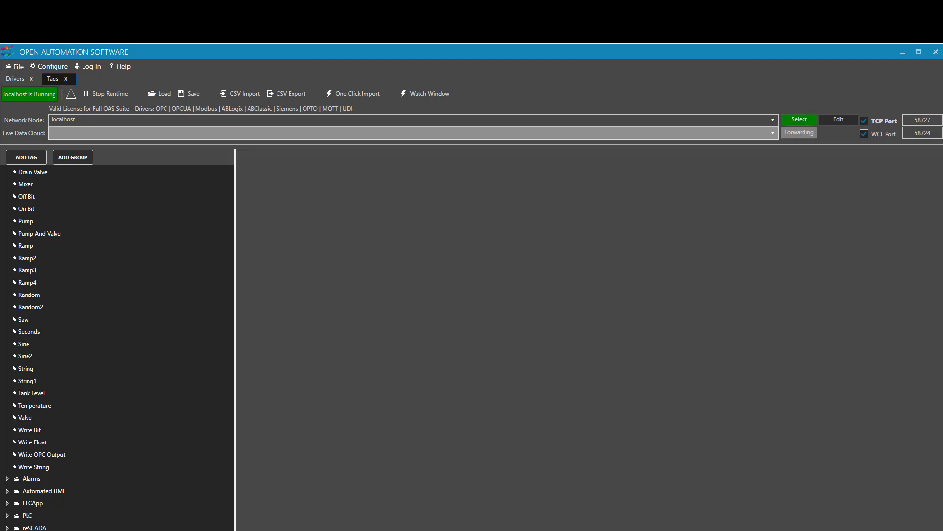
pyautogui.click(26, 246)
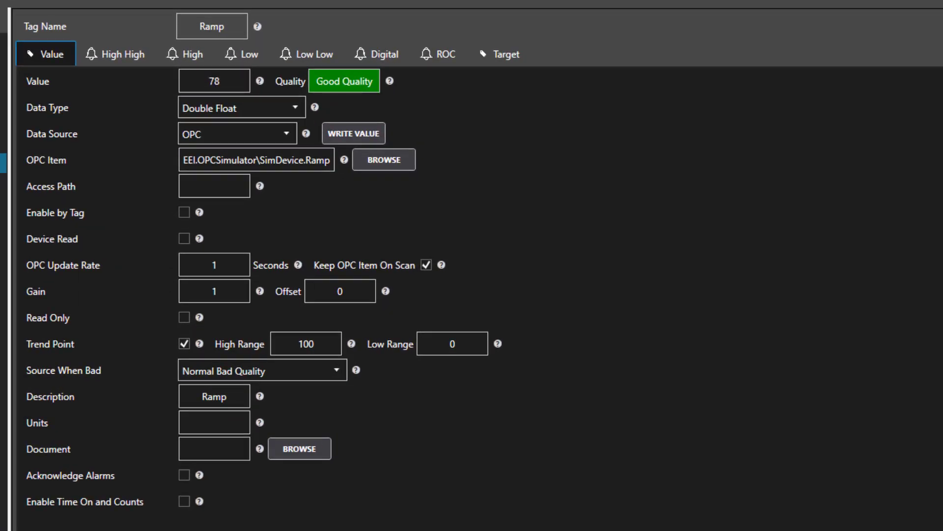
# Step: On the Ramp tag's Target tab, enable Write to Target with Azure IoT target type via AzureOAS
pyautogui.click(500, 54)
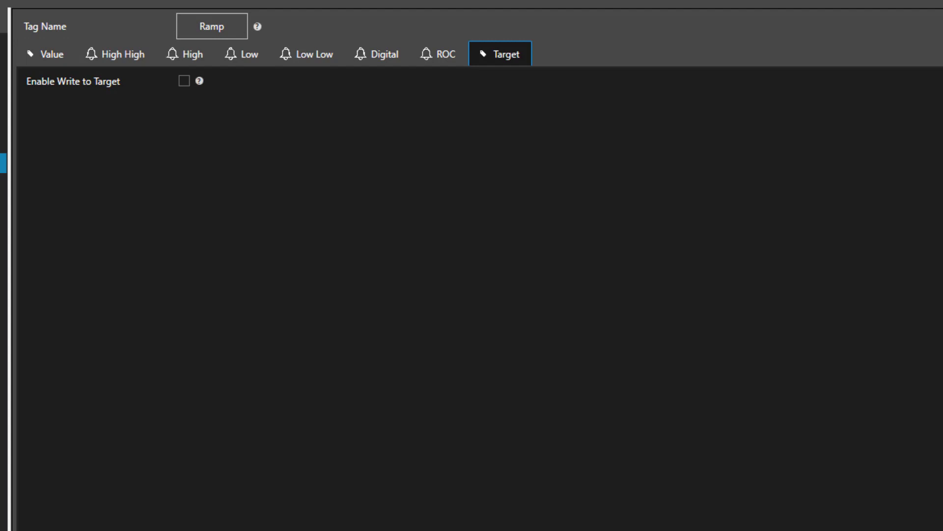
pyautogui.click(184, 80)
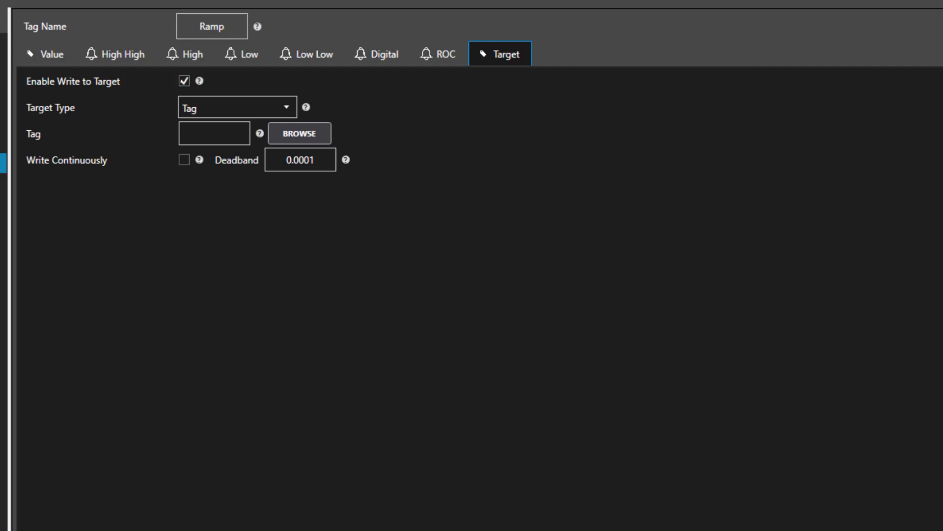
pyautogui.click(237, 107)
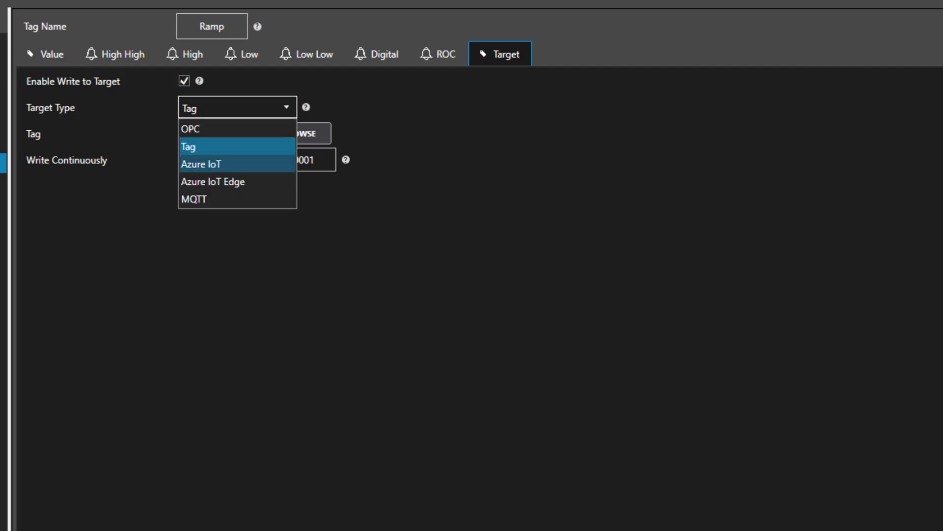
pyautogui.click(207, 163)
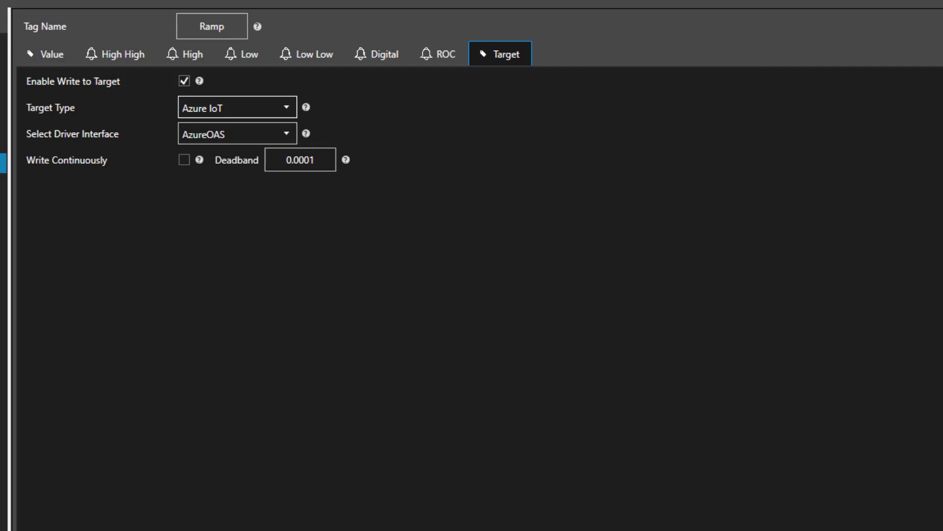
# Step: Set the Ramp tag's deadband to 0, enable Write Continuously, and set frequency to 5 seconds
pyautogui.click(315, 159)
pyautogui.hotkey('ctrl', 'a')
pyautogui.write('0')
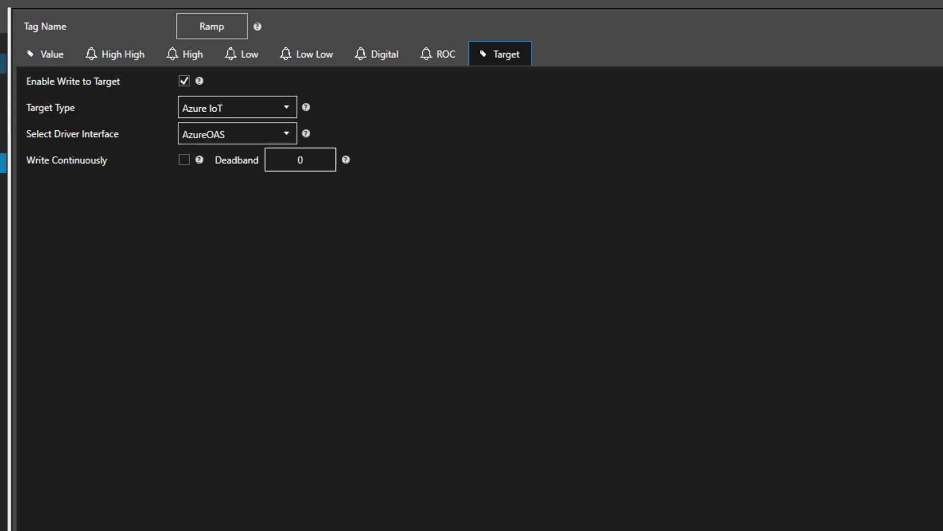
pyautogui.click(184, 160)
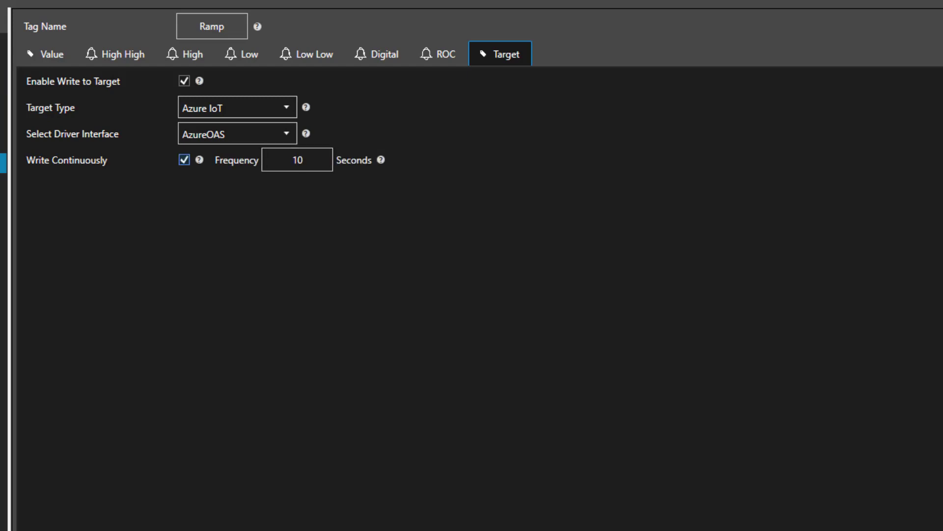
pyautogui.doubleClick(301, 159)
pyautogui.write('5')
# Step: Save the tag configuration over DemoTags.tags, confirming the replacement
pyautogui.hotkey('ctrl', 's')
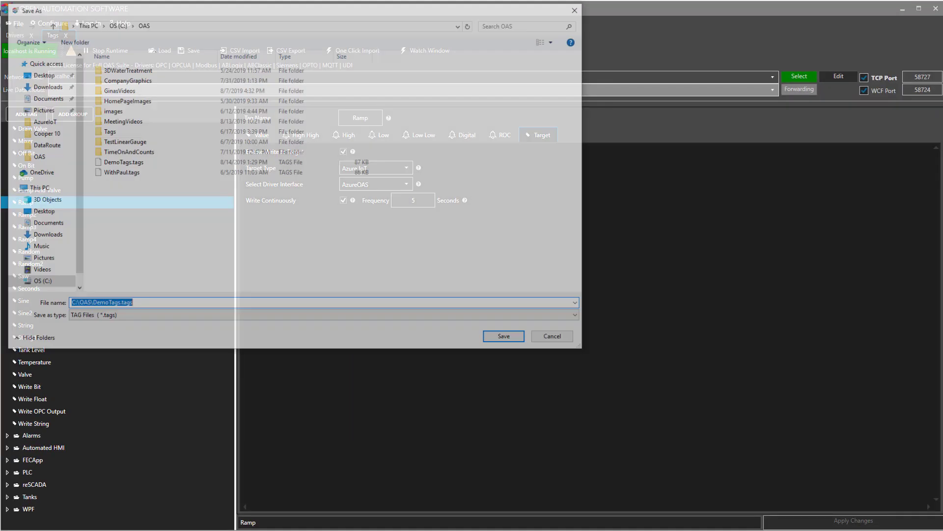
pyautogui.press('Return')
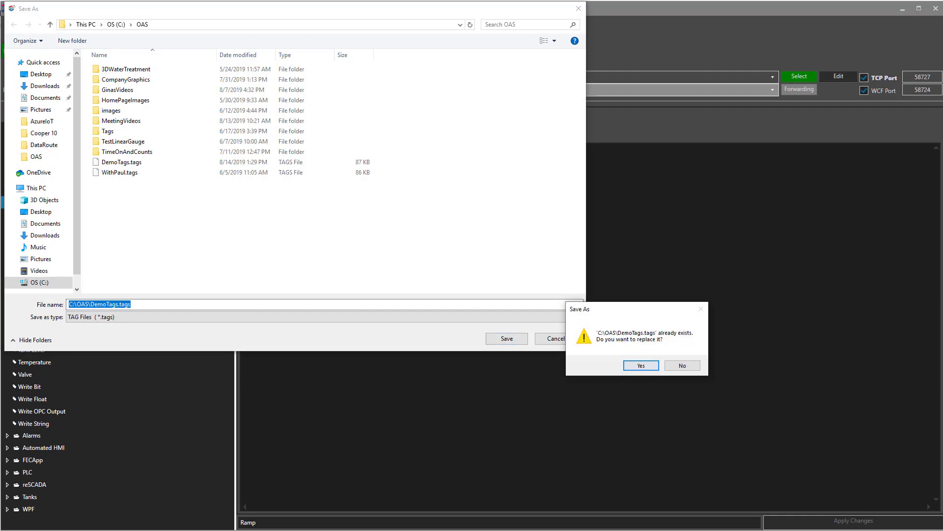
pyautogui.press('Return')
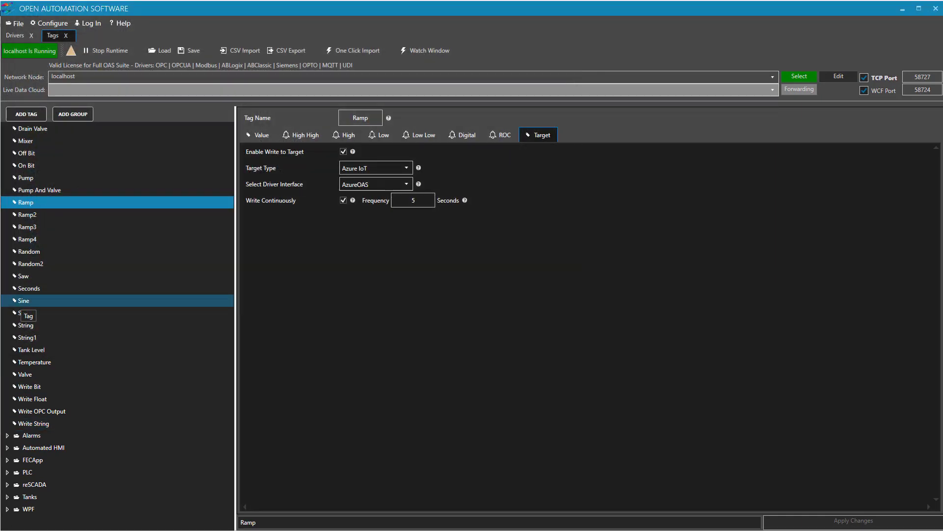
# Step: Enable Write to Target for the Sine tag and save over DemoTags.tags
pyautogui.click(23, 301)
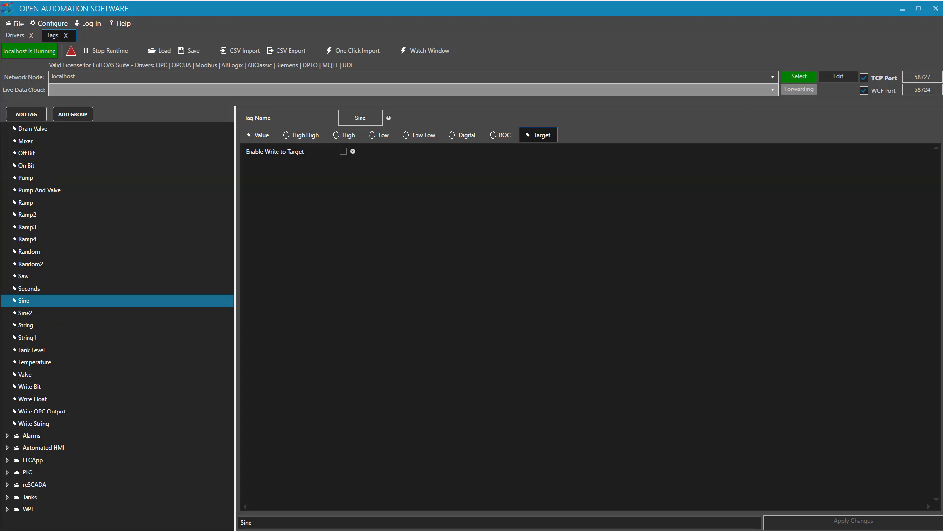
pyautogui.click(343, 151)
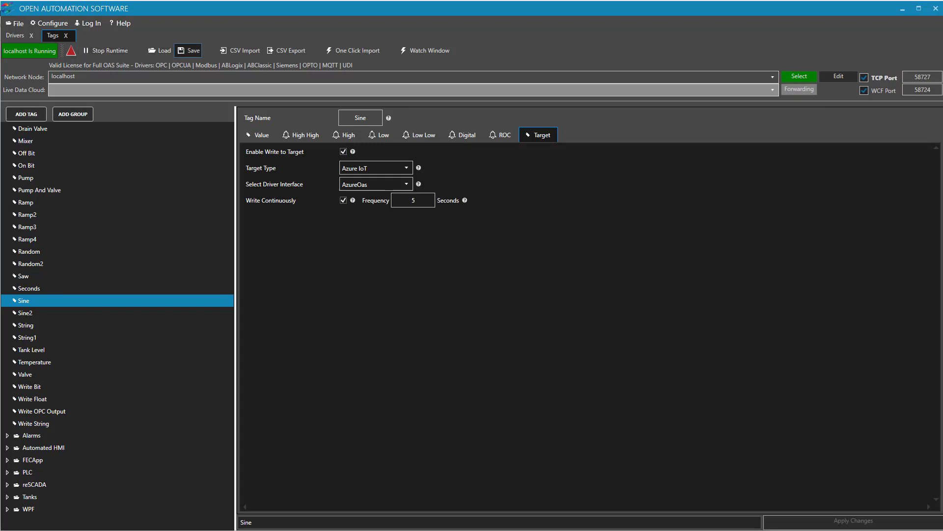
pyautogui.click(189, 51)
pyautogui.press('Return')
pyautogui.press('Return')
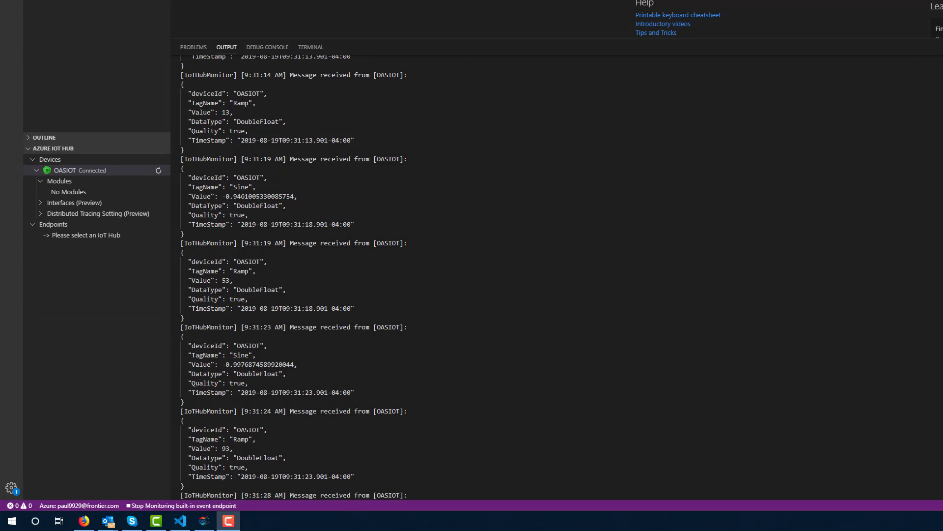
# Step: Bring up the IoTHubMonitor output showing Ramp and Sine messages from OASIOT
pyautogui.click(266, 94)
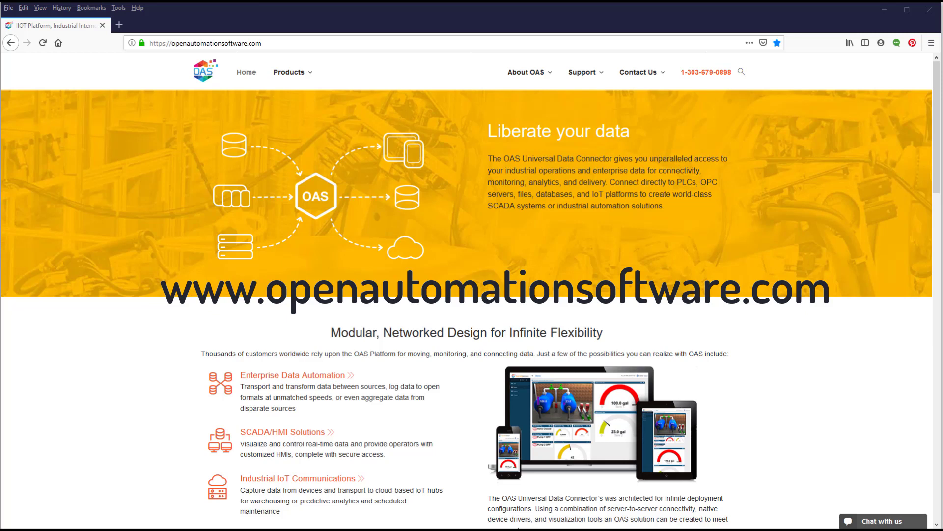
# Step: Open the Knowledge Base's Getting Started Azure IoT article under Data Destinations, then the Video Library
pyautogui.moveTo(583, 73)
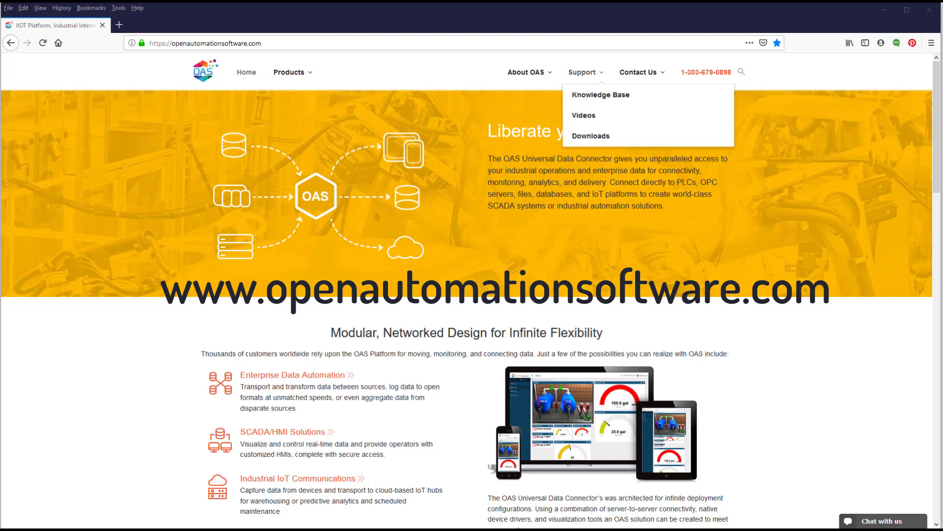
pyautogui.click(601, 94)
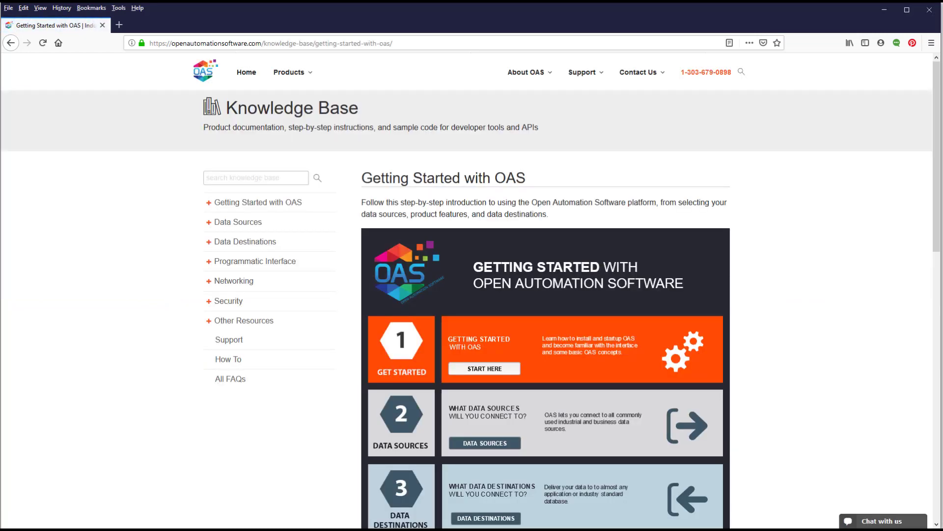
pyautogui.click(245, 241)
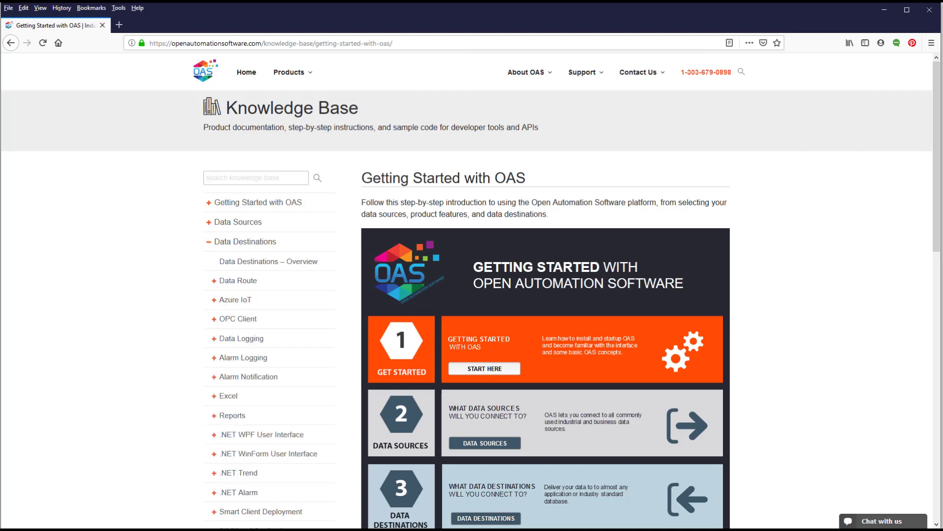
pyautogui.click(235, 299)
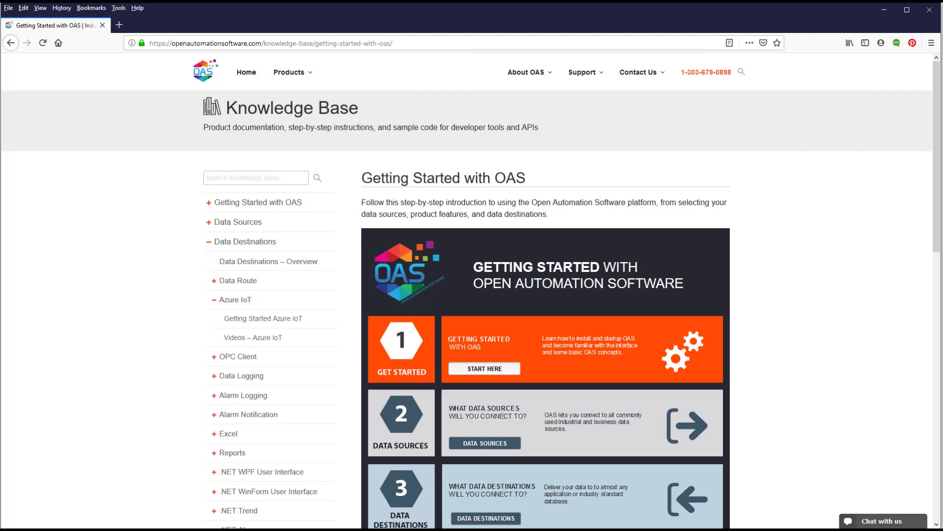
pyautogui.click(263, 319)
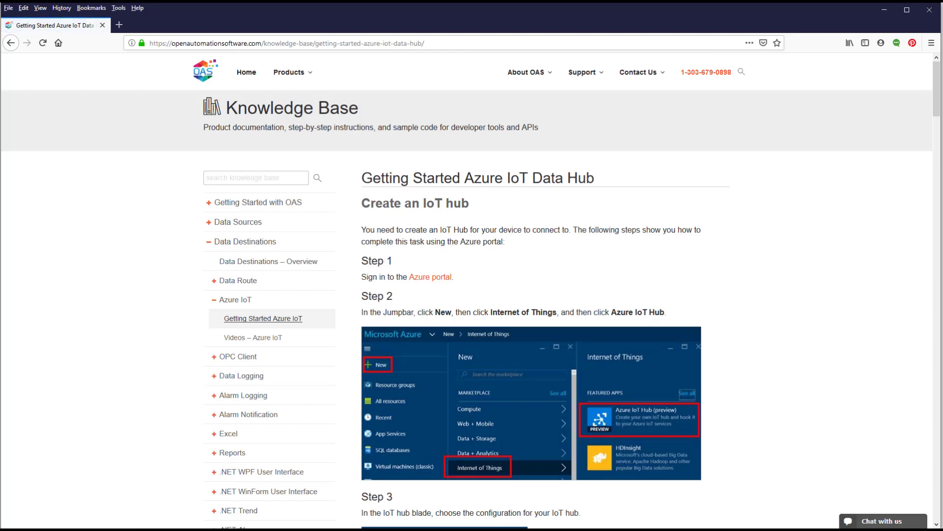
pyautogui.moveTo(582, 72)
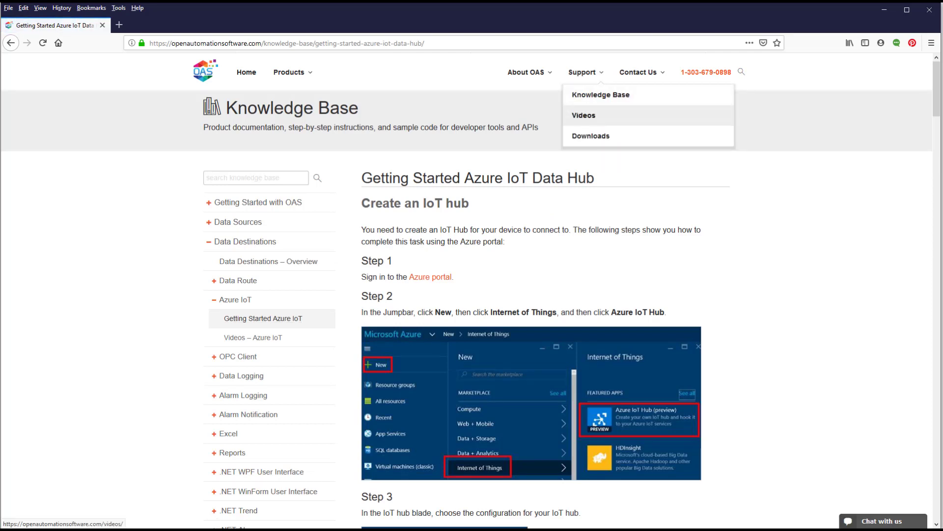
pyautogui.click(584, 115)
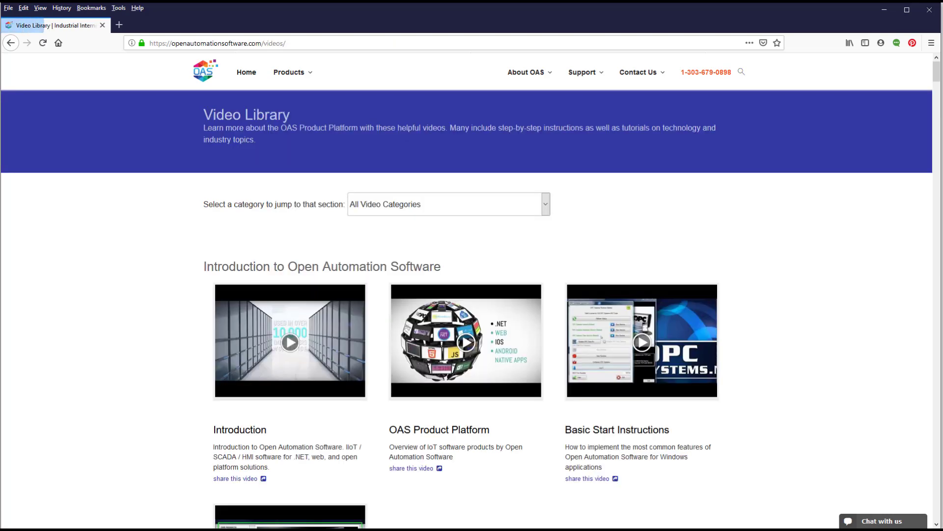